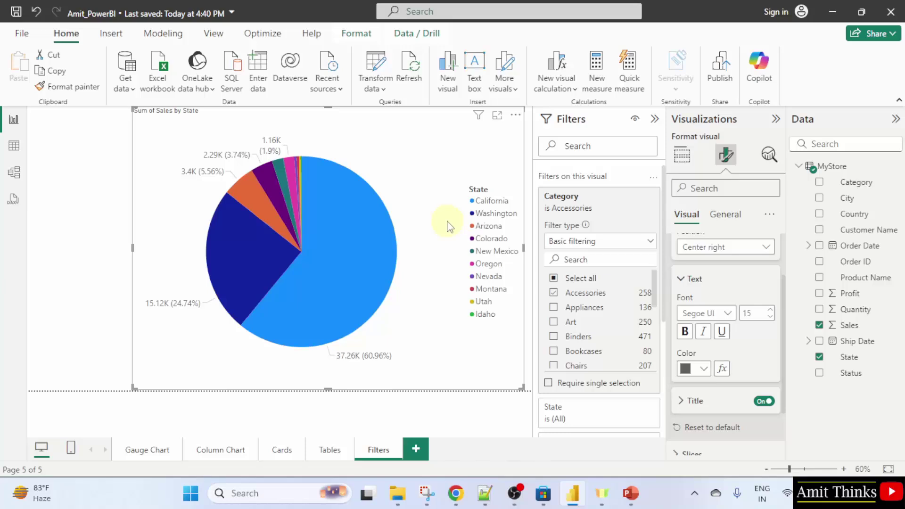
# Add a new report page named Slicers and widen the Visualizations pane.
pyautogui.click(416, 451)
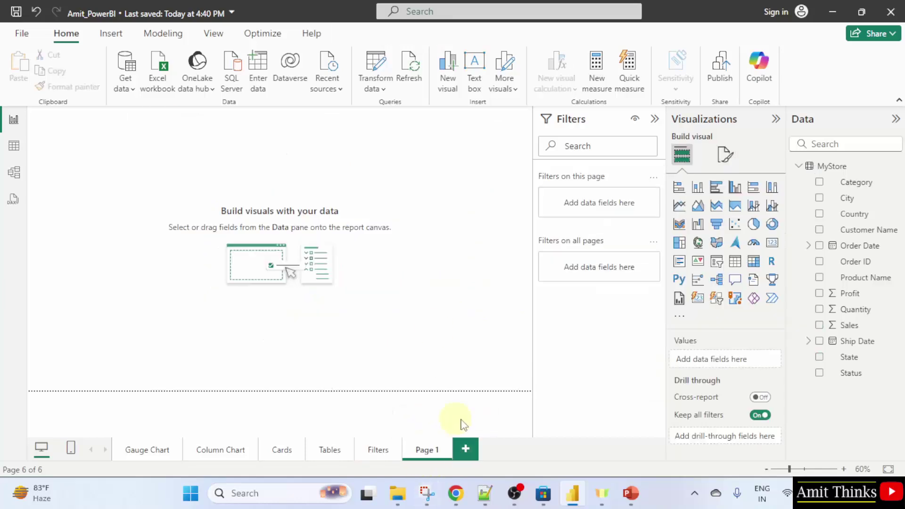
pyautogui.doubleClick(426, 450)
pyautogui.write('Slicers')
pyautogui.click(514, 430)
pyautogui.moveTo(668, 177); pyautogui.dragTo(499, 178)
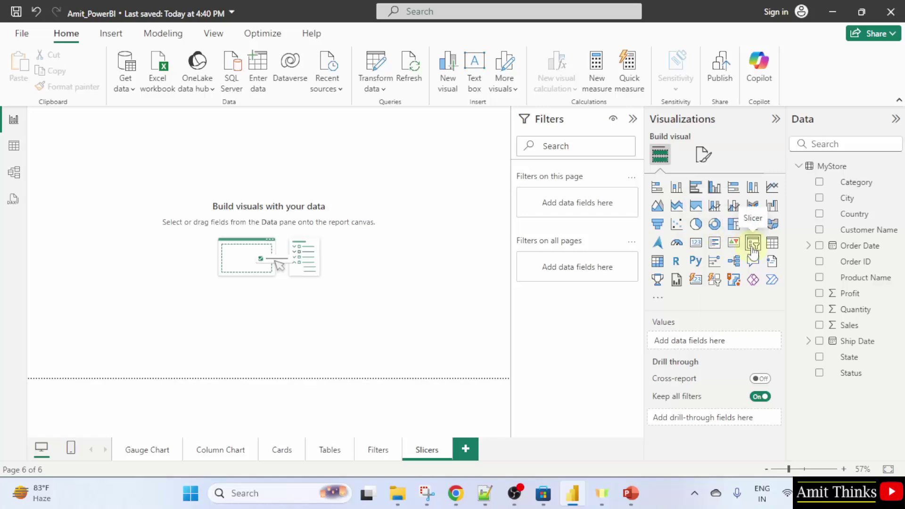
# Add a slicer on the page's right, fill it with Category values, and narrow it.
pyautogui.click(752, 243)
pyautogui.moveTo(115, 163)
pyautogui.mouseDown()
pyautogui.moveTo(236, 271)
pyautogui.moveTo(461, 358)
pyautogui.mouseUp()
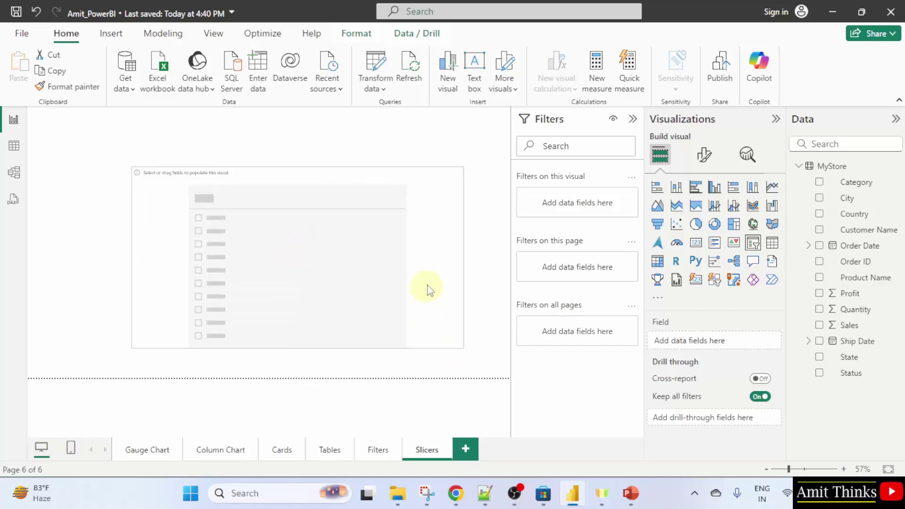
pyautogui.moveTo(428, 286); pyautogui.dragTo(433, 278)
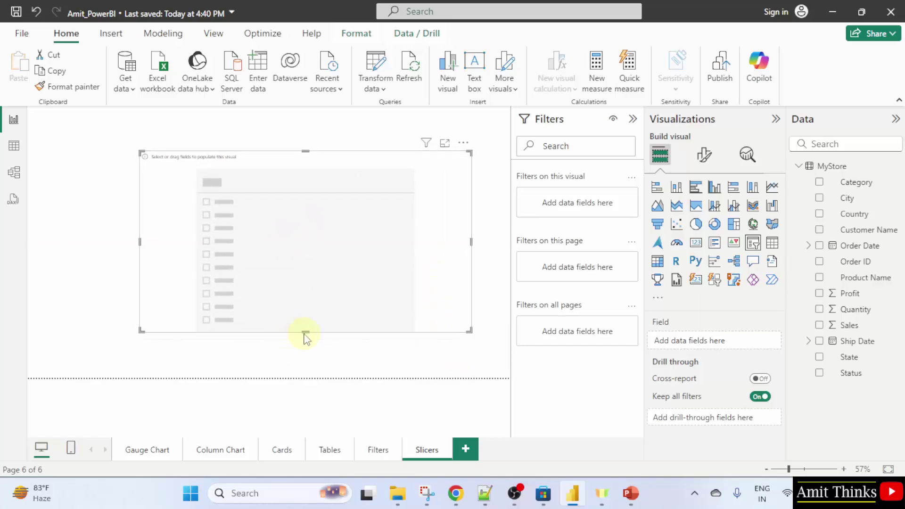
pyautogui.moveTo(304, 331); pyautogui.dragTo(308, 359)
pyautogui.moveTo(313, 267); pyautogui.dragTo(303, 246)
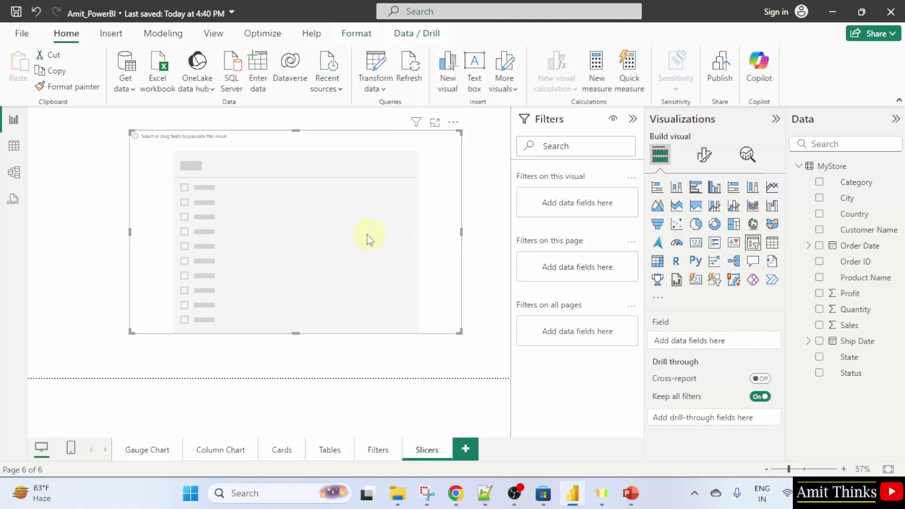
pyautogui.click(821, 186)
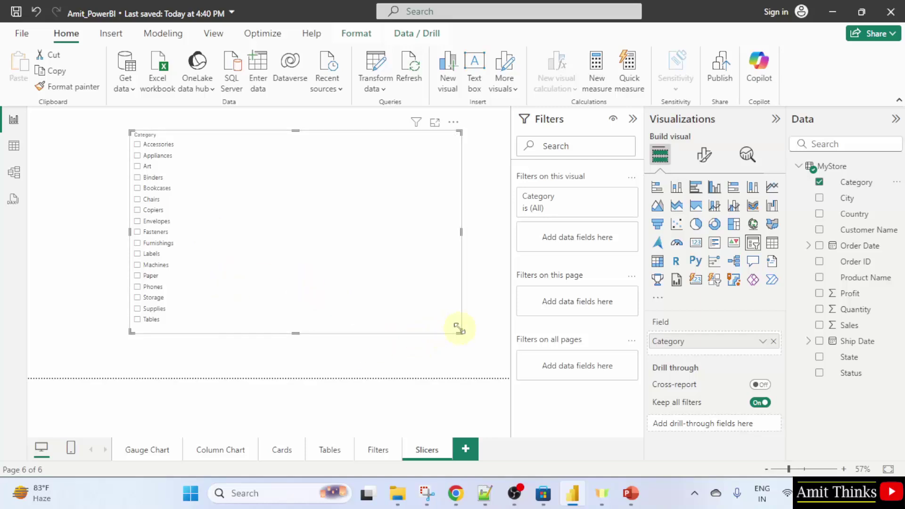
pyautogui.moveTo(461, 331)
pyautogui.mouseDown()
pyautogui.moveTo(212, 316)
pyautogui.moveTo(210, 329)
pyautogui.moveTo(445, 284)
pyautogui.moveTo(431, 295)
pyautogui.mouseUp()
# Place a widened table beside the slicer showing Category and Sum of Profit.
pyautogui.click(258, 276)
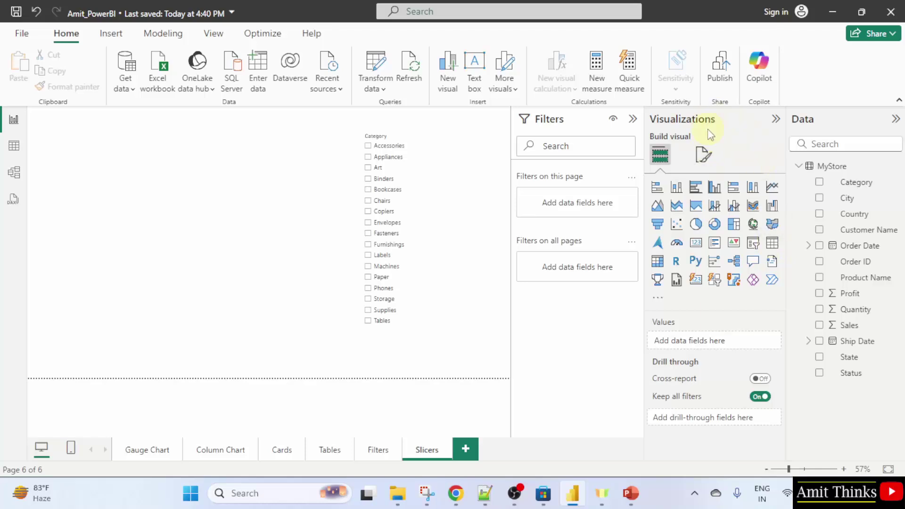
pyautogui.click(772, 244)
pyautogui.moveTo(95, 192); pyautogui.dragTo(193, 188)
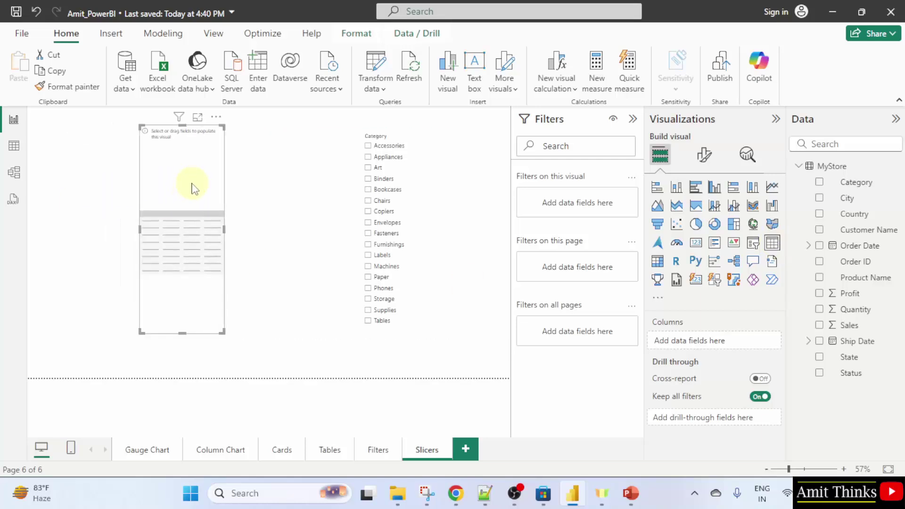
pyautogui.moveTo(224, 228); pyautogui.dragTo(330, 241)
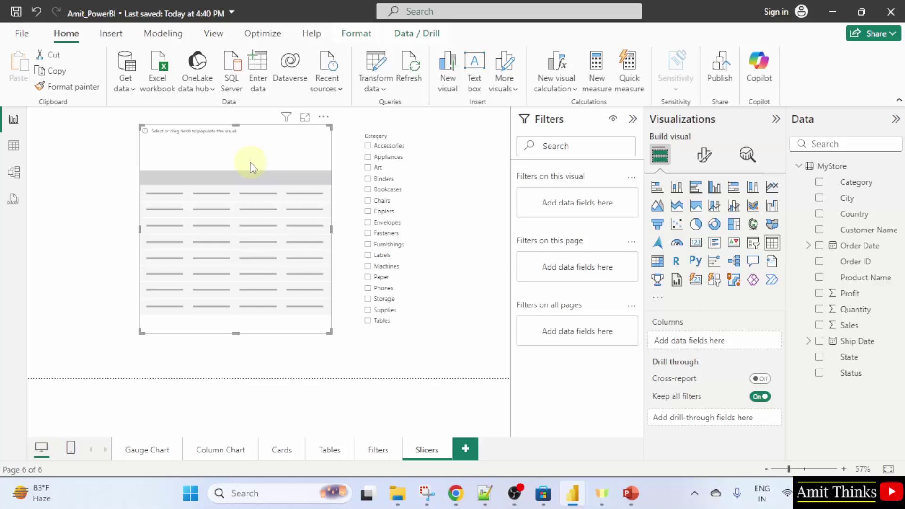
pyautogui.click(819, 182)
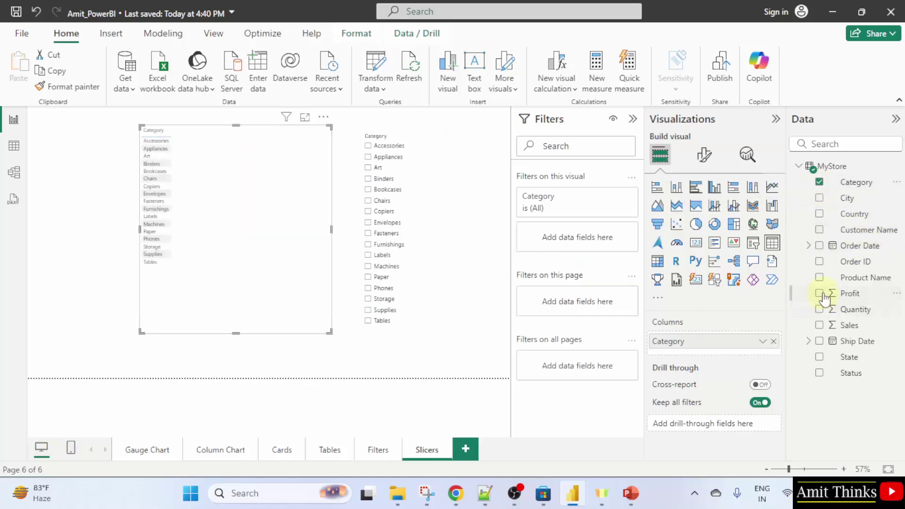
pyautogui.click(819, 293)
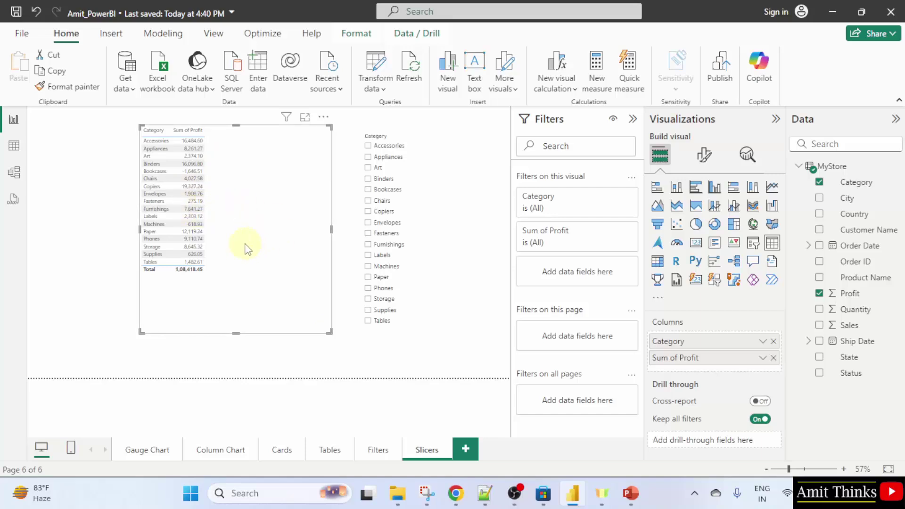
# Set the table's Values font size to 17, then resize and move it toward the slicer.
pyautogui.click(708, 165)
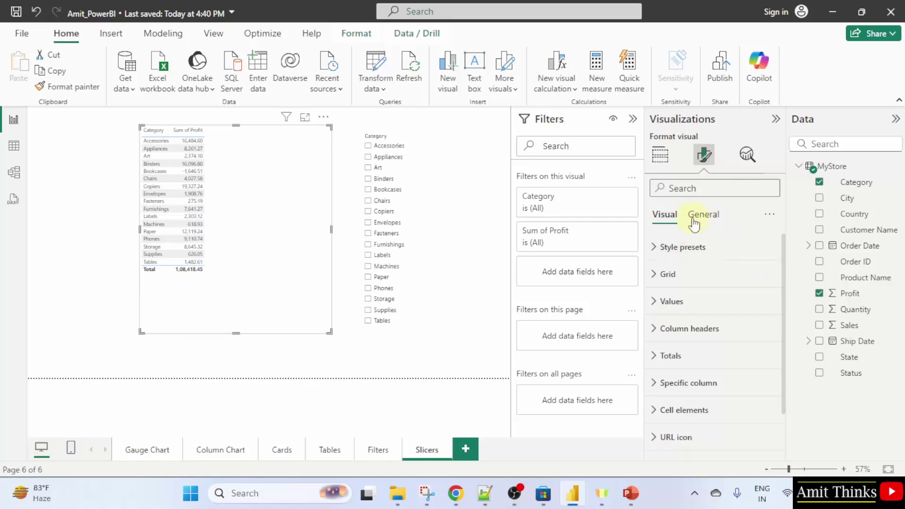
pyautogui.click(728, 249)
pyautogui.click(724, 301)
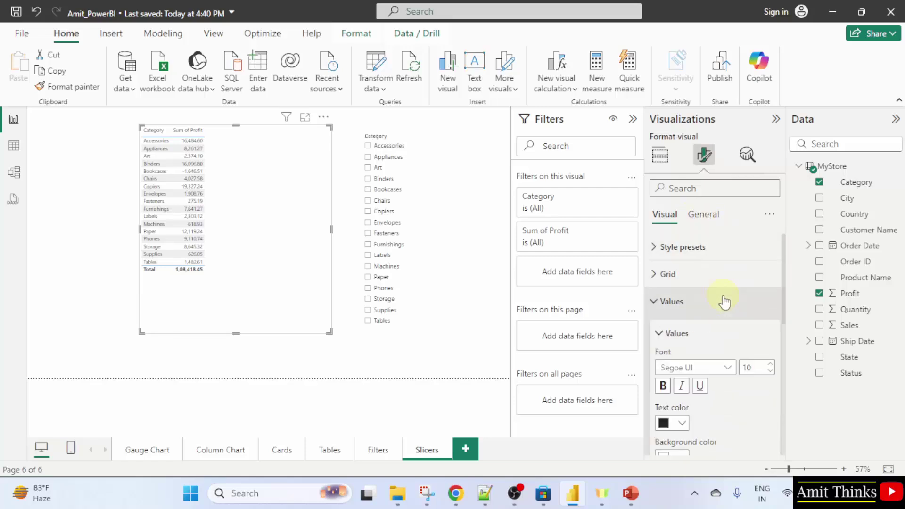
pyautogui.doubleClick(757, 366)
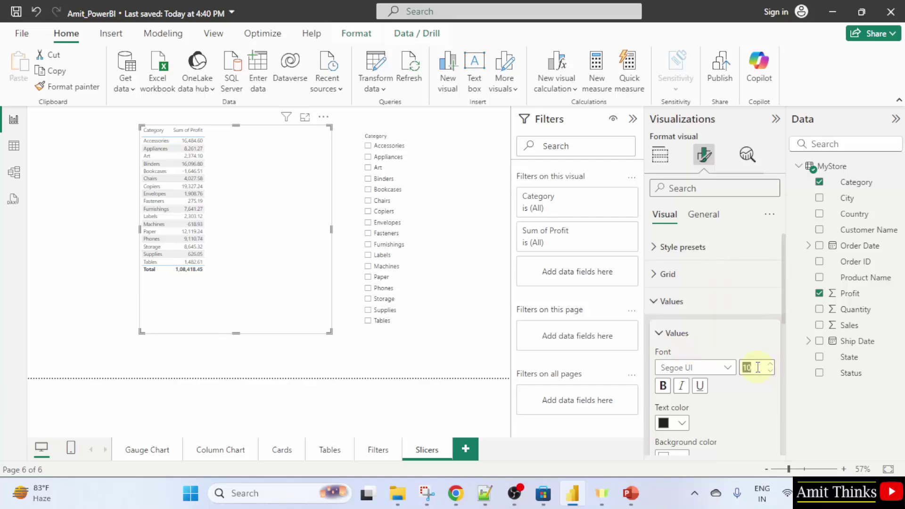
pyautogui.write('15')
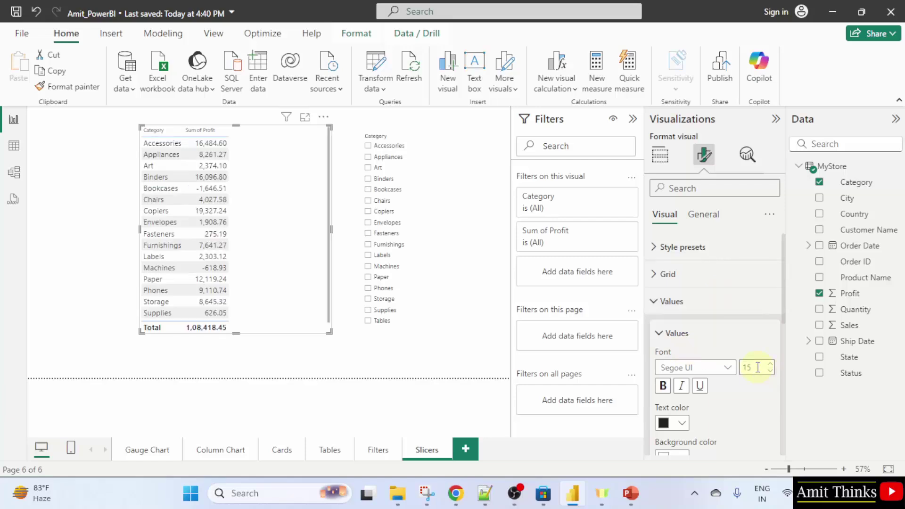
pyautogui.press('BackSpace')
pyautogui.write('7')
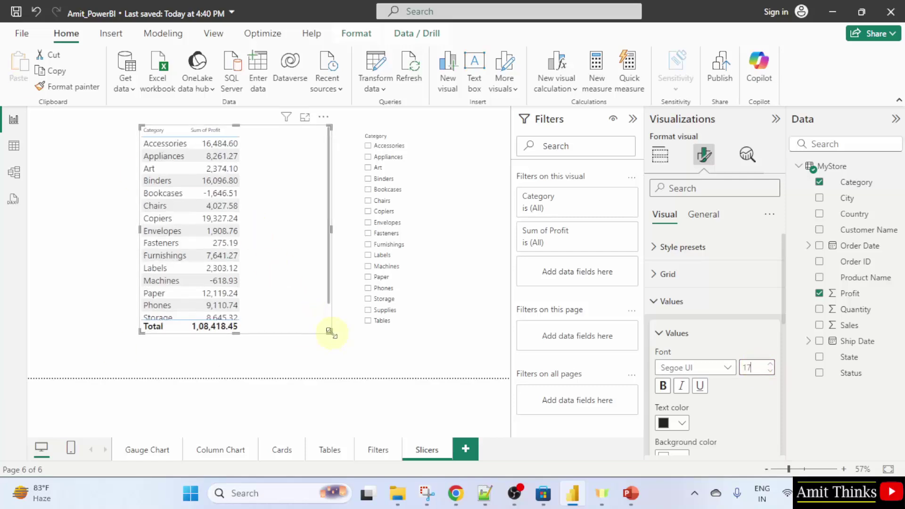
pyautogui.moveTo(329, 330); pyautogui.dragTo(256, 369)
pyautogui.moveTo(247, 162); pyautogui.dragTo(298, 156)
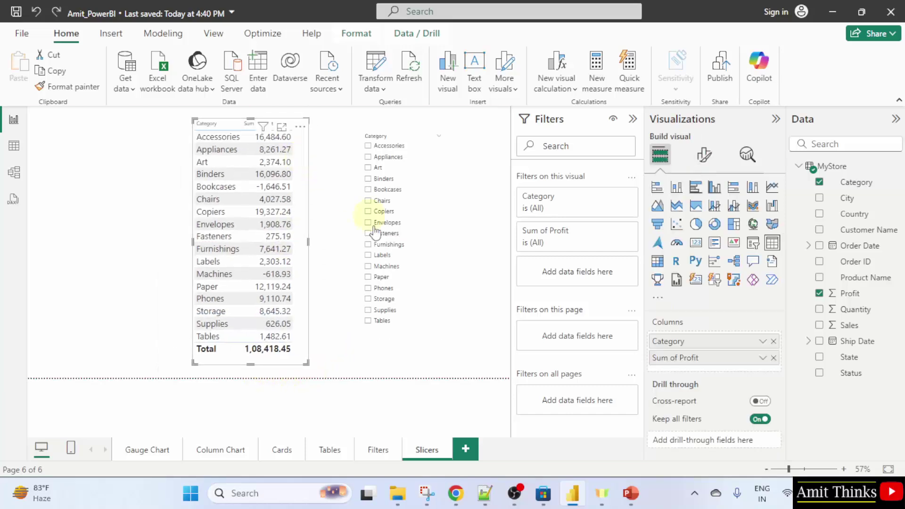
# Set the profit table's column header font size to 17.
pyautogui.click(32, 262)
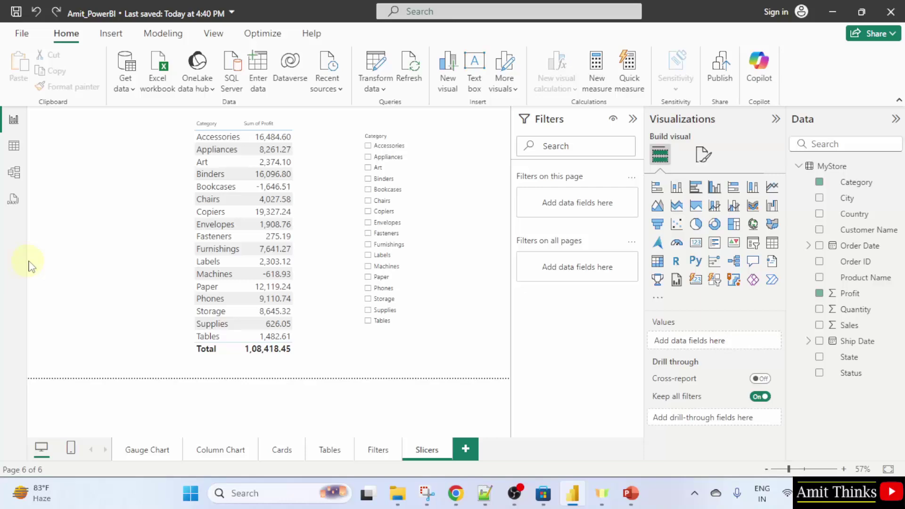
pyautogui.click(306, 244)
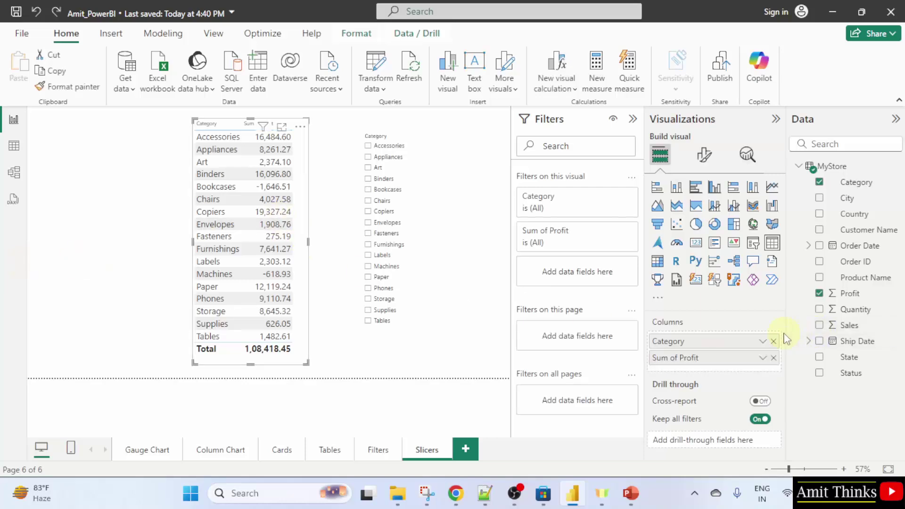
pyautogui.click(704, 156)
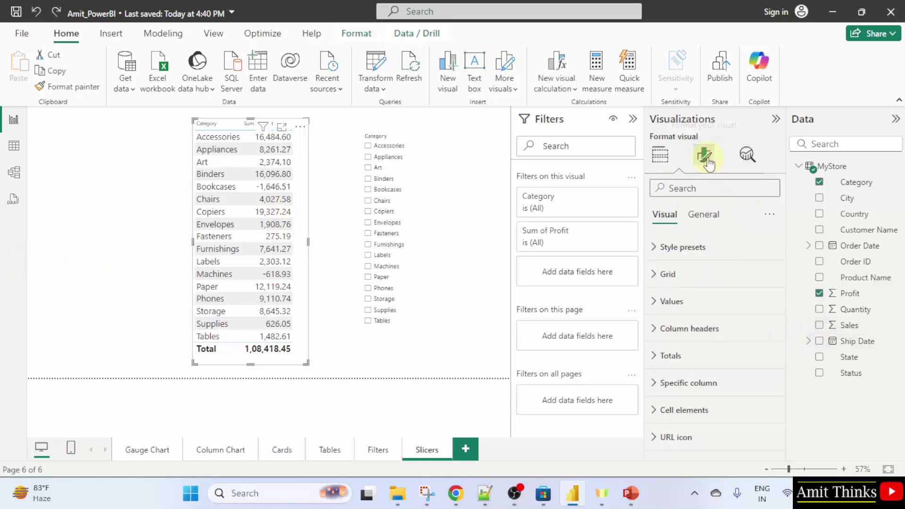
pyautogui.click(749, 334)
pyautogui.click(755, 395)
pyautogui.write('14')
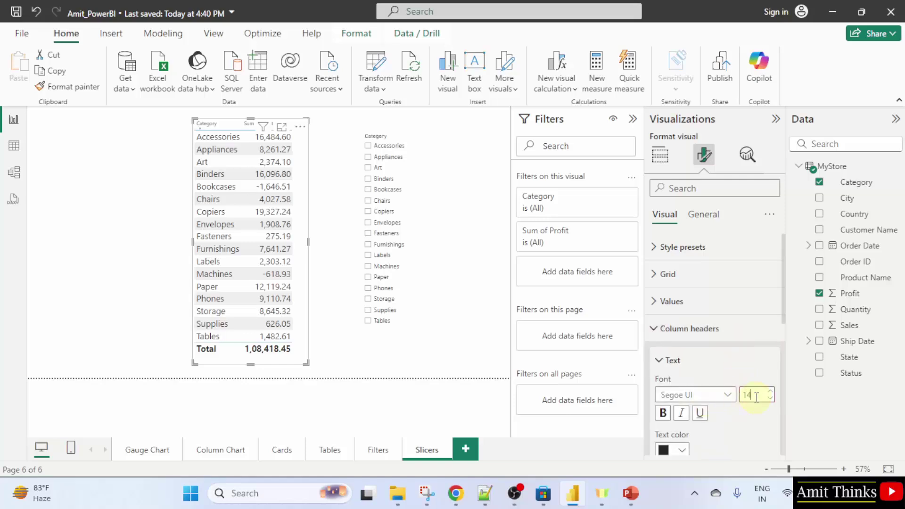
pyautogui.press('Return')
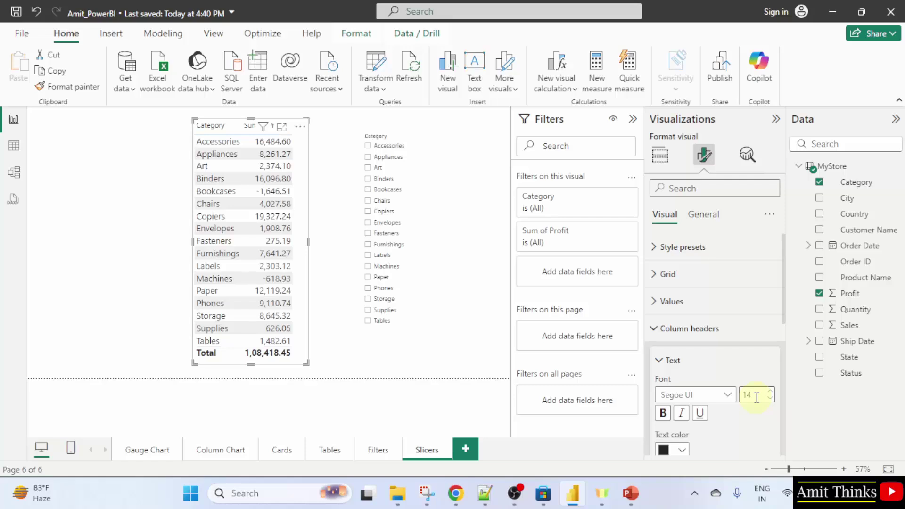
pyautogui.press('BackSpace')
pyautogui.press('BackSpace')
pyautogui.write('17')
pyautogui.press('Return')
pyautogui.scroll(-1, 723, 418)
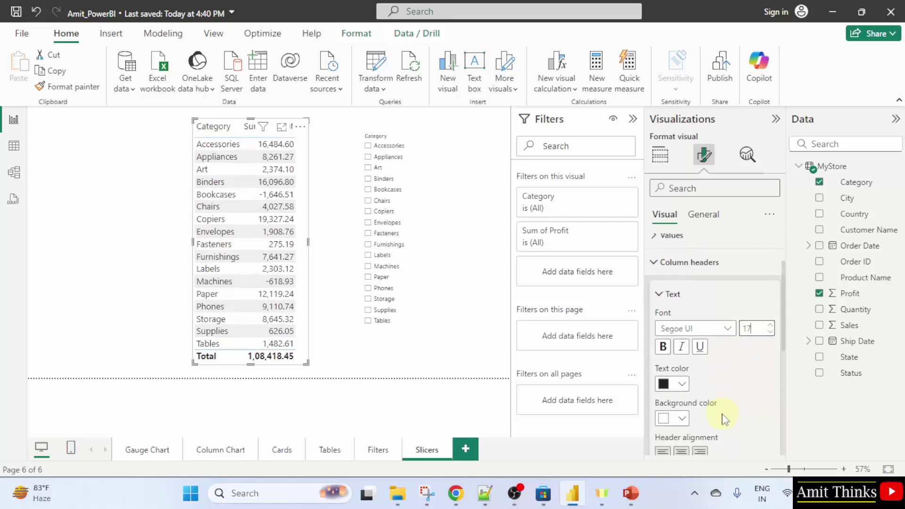
pyautogui.scroll(2, 728, 396)
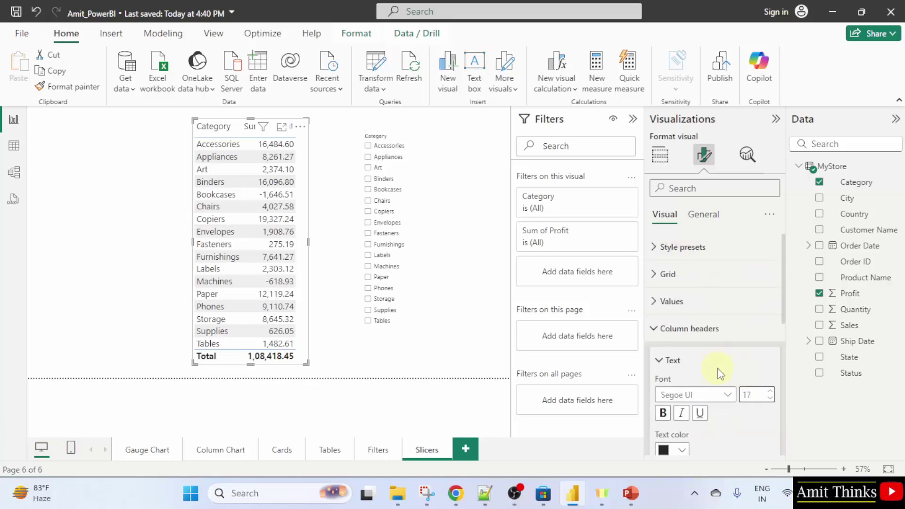
pyautogui.scroll(-2, 717, 375)
# Give the column headers a black background and white text.
pyautogui.click(673, 419)
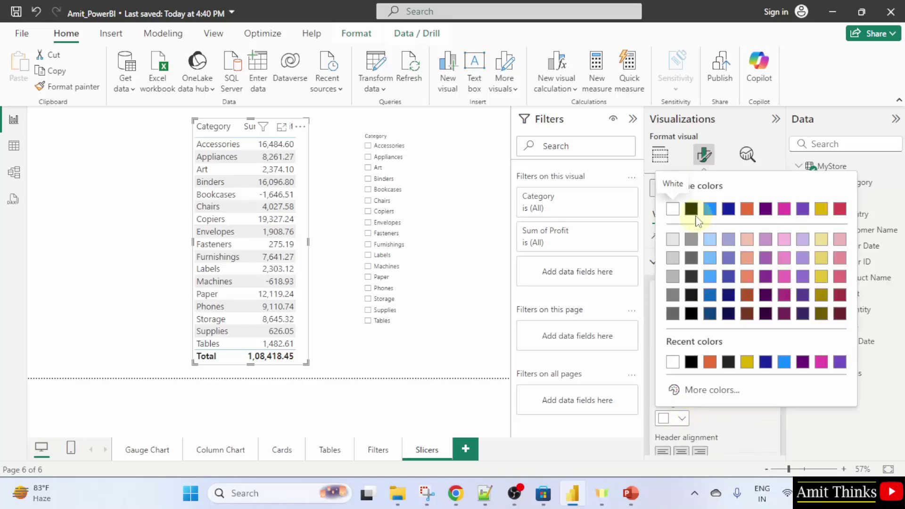
pyautogui.click(691, 208)
pyautogui.click(682, 383)
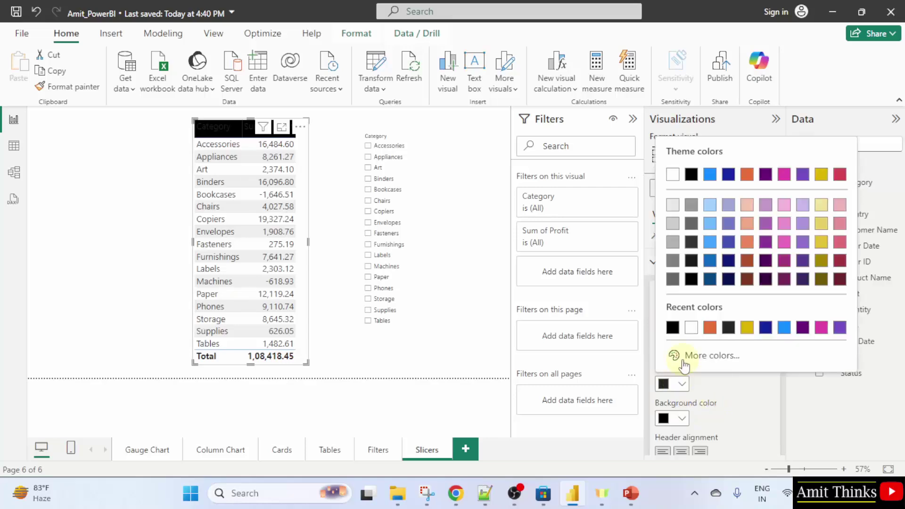
pyautogui.click(670, 173)
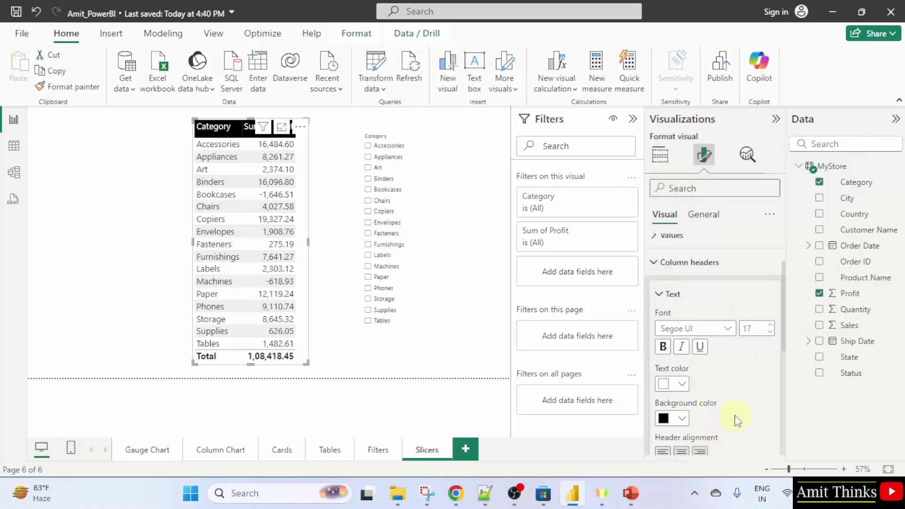
pyautogui.click(447, 367)
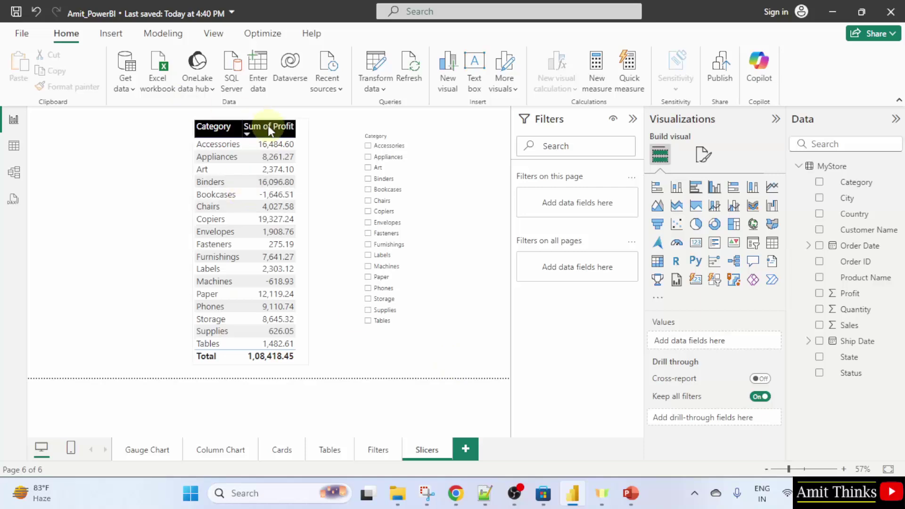
pyautogui.moveTo(403, 234)
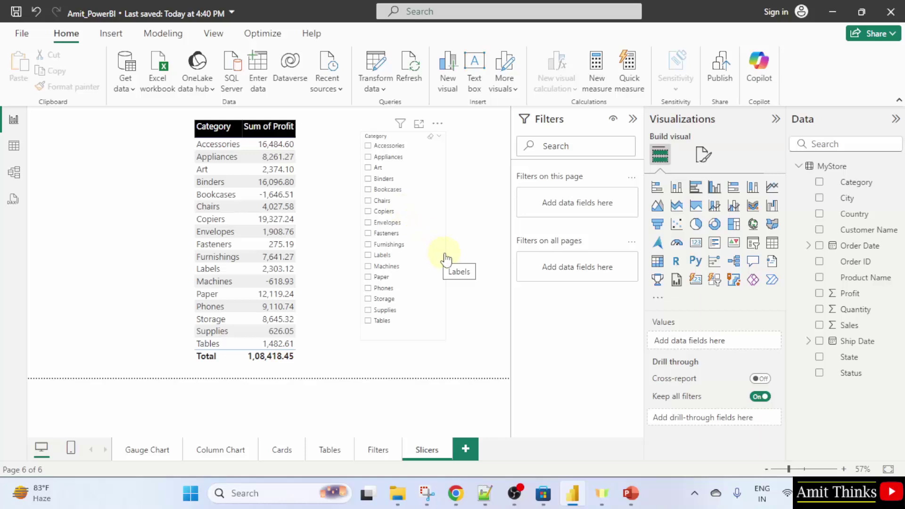
# Select the Category slicer and add State beneath Category in its fields.
pyautogui.click(446, 259)
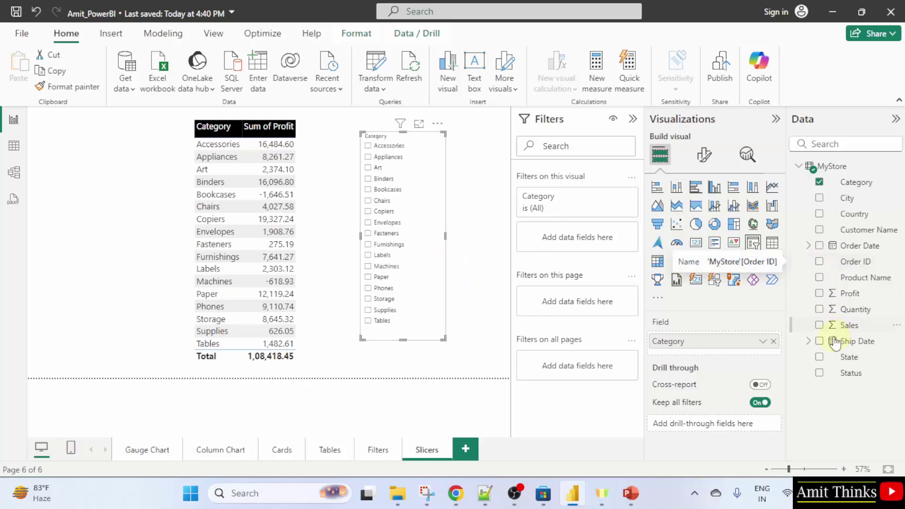
pyautogui.click(818, 357)
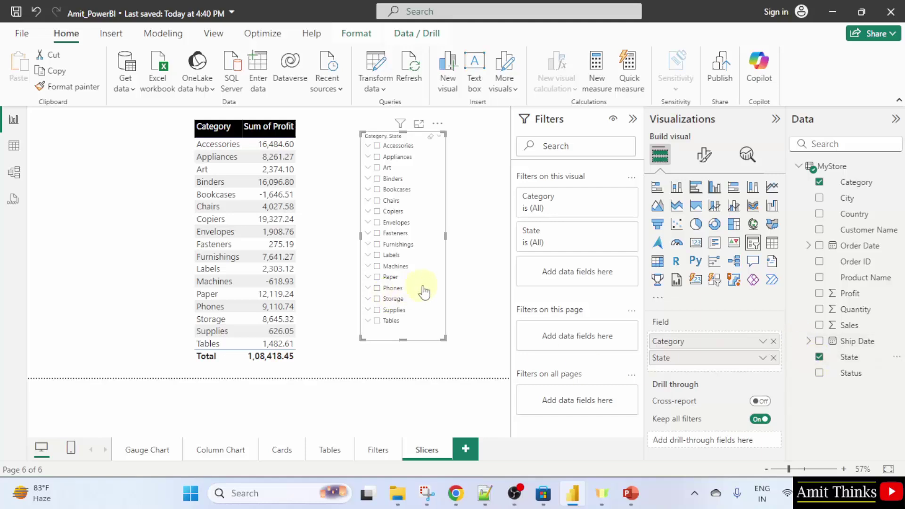
# Expand Accessories, test filtering to New Mexico, then clear it and collapse the group.
pyautogui.click(368, 146)
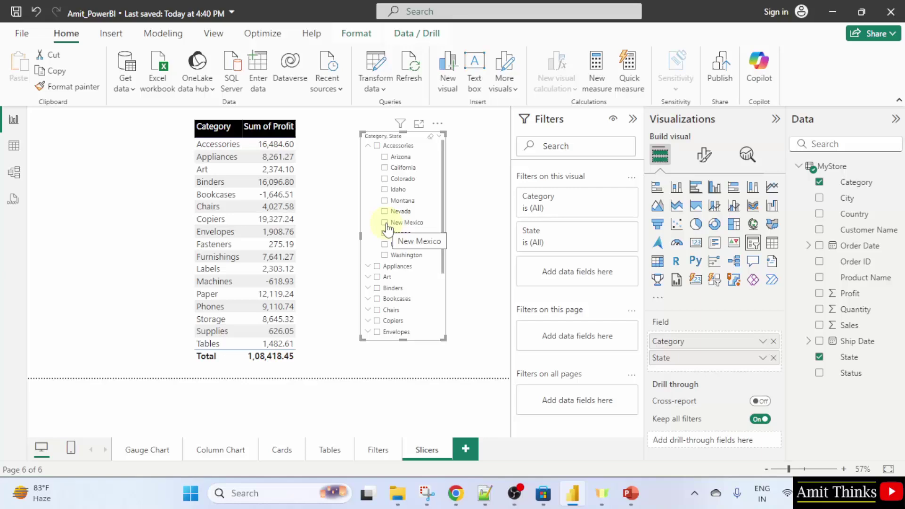
pyautogui.click(385, 224)
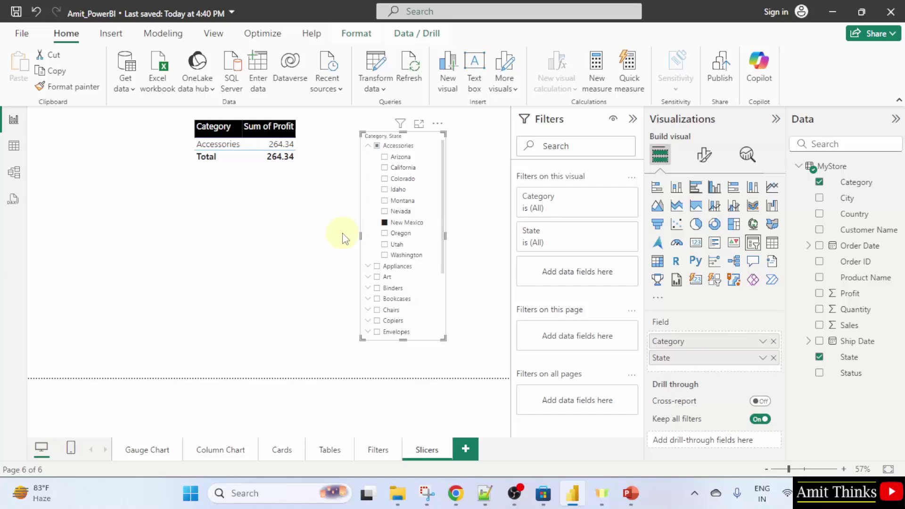
pyautogui.moveTo(406, 222)
pyautogui.click(385, 224)
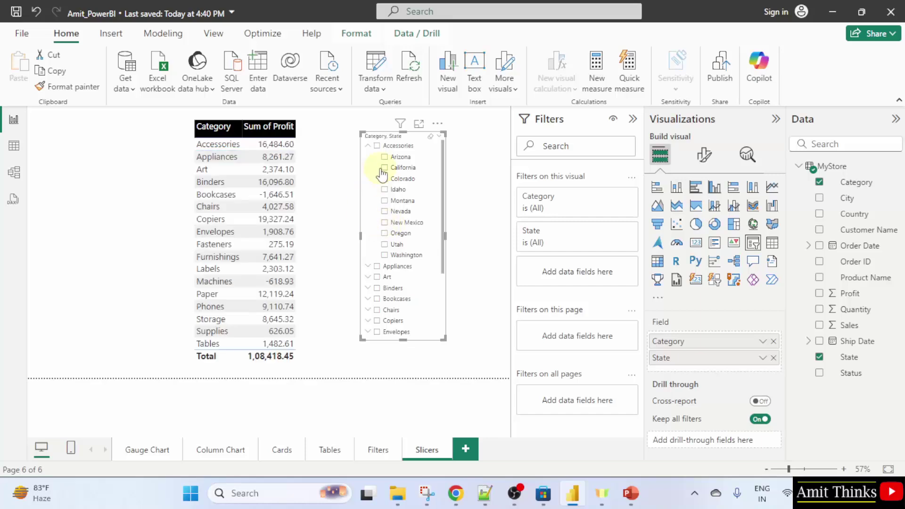
pyautogui.click(368, 145)
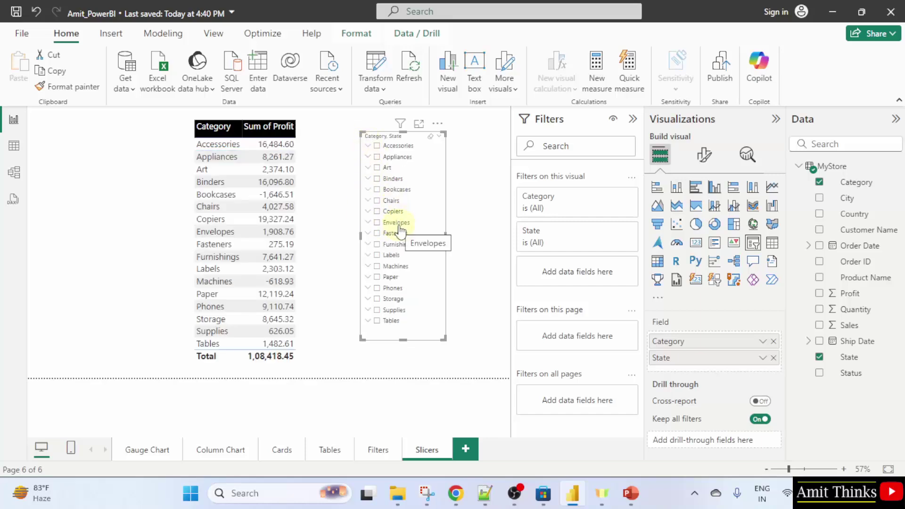
# Expand Art, try New Mexico and California, and end on Art in New Mexico (119.32).
pyautogui.click(368, 167)
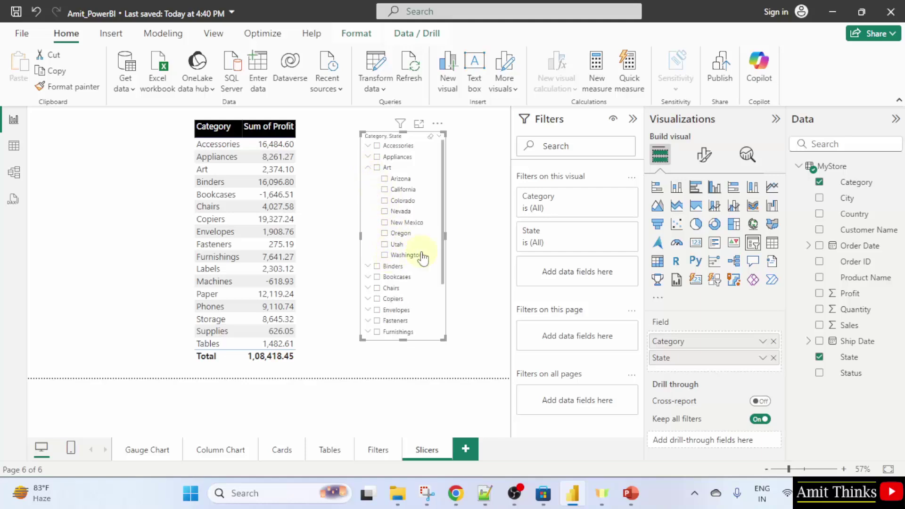
pyautogui.click(384, 224)
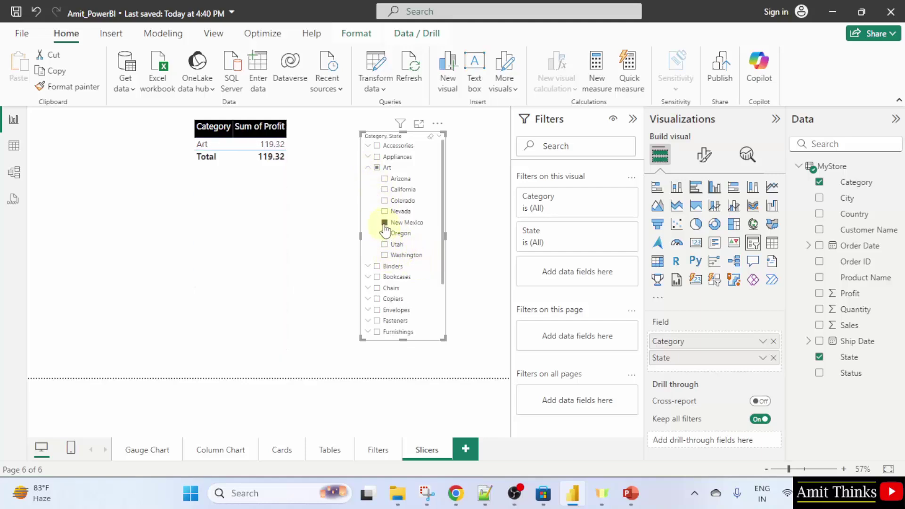
pyautogui.click(391, 256)
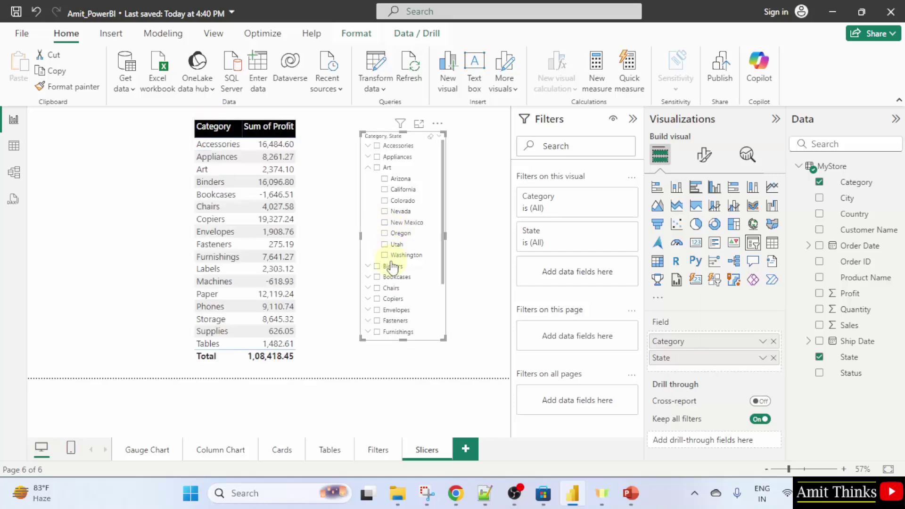
pyautogui.click(384, 190)
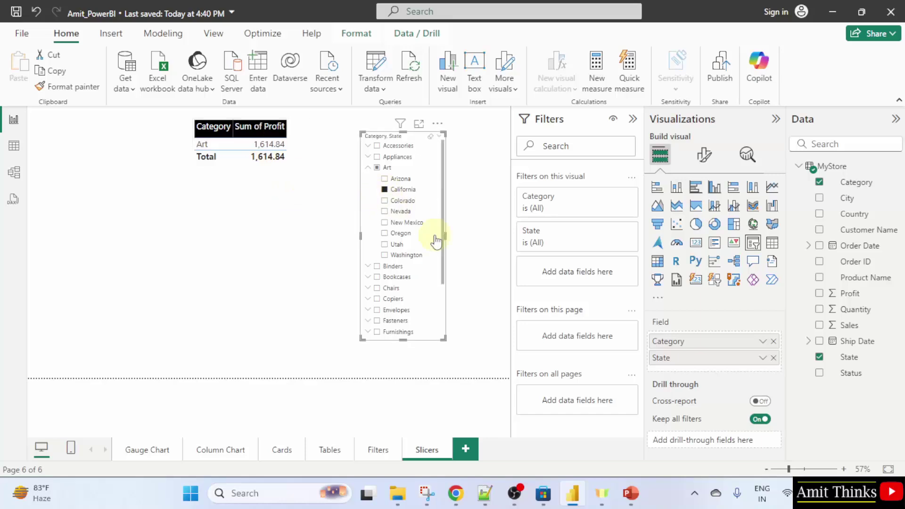
pyautogui.click(384, 189)
pyautogui.click(384, 222)
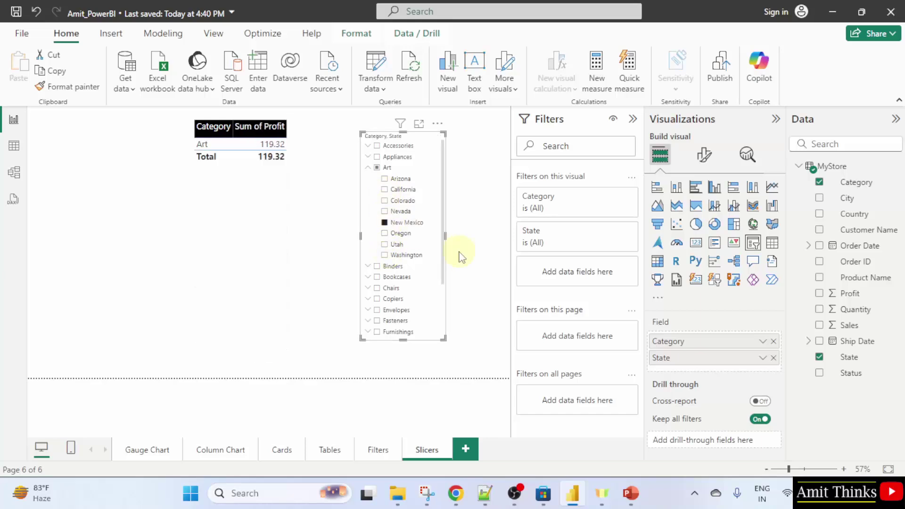